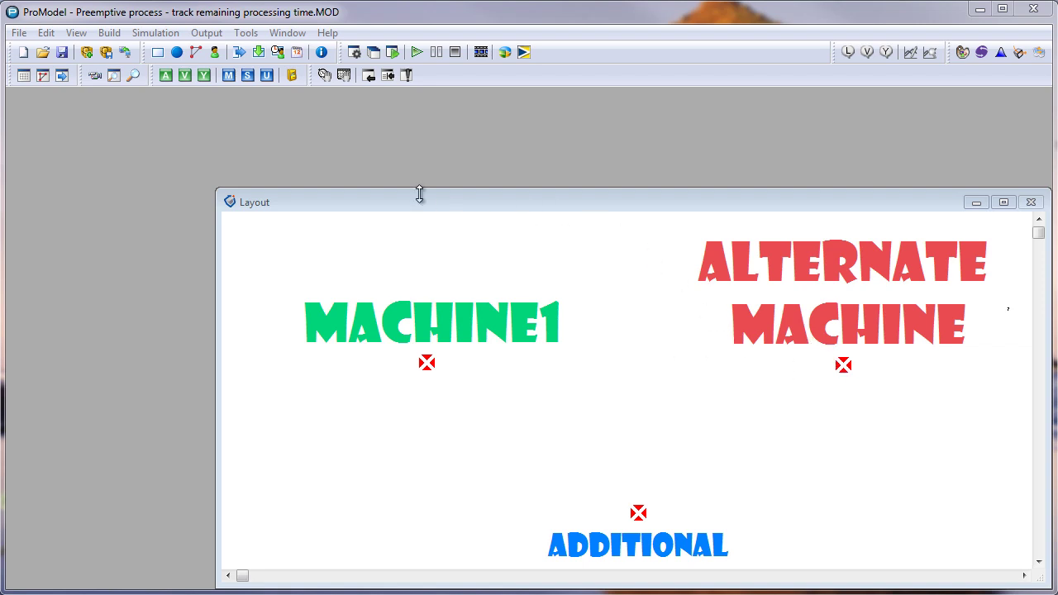
# Open Machine1's clock downtime table from the Locations editor.
pyautogui.click(158, 52)
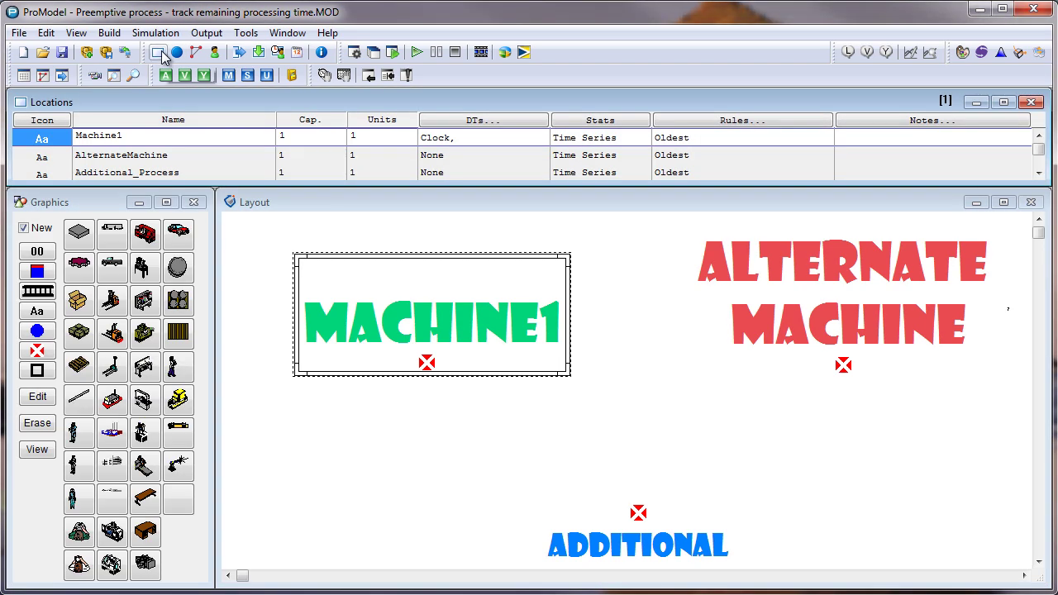
pyautogui.click(475, 136)
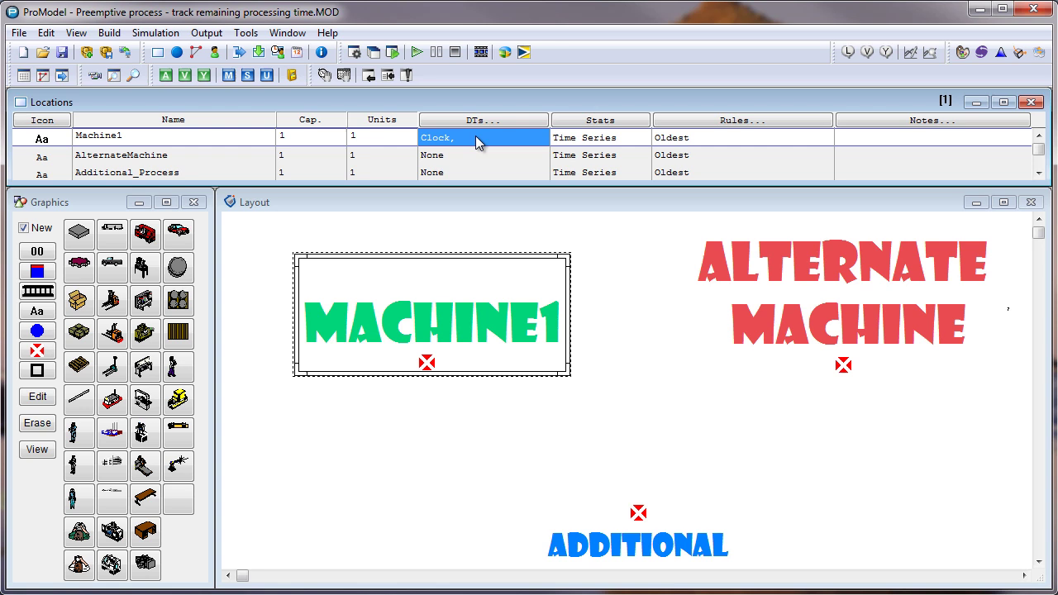
pyautogui.rightClick(475, 135)
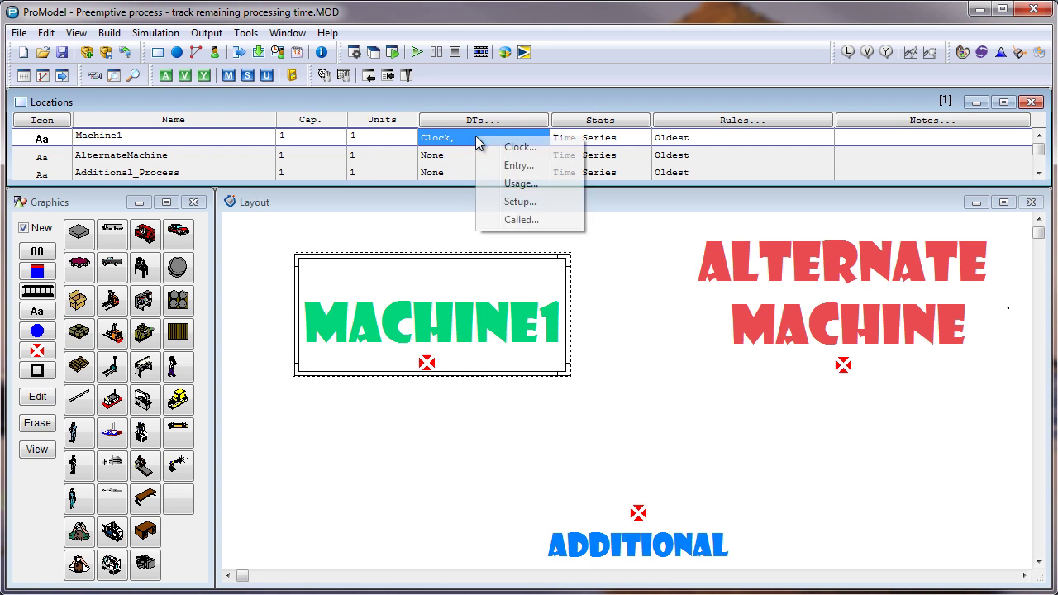
pyautogui.click(520, 147)
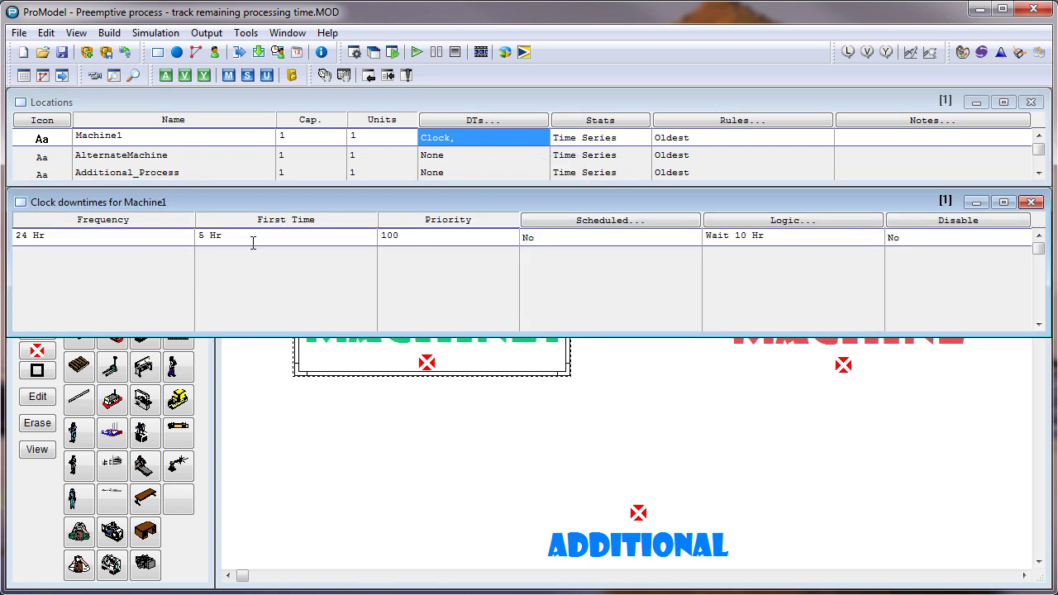
# Review the downtime's 5 Hr first time and priority 100 values.
pyautogui.moveTo(217, 236); pyautogui.dragTo(185, 236)
pyautogui.press('Tab')
pyautogui.click(425, 234)
pyautogui.moveTo(425, 234); pyautogui.dragTo(380, 236)
# Review Machine1's Wait 10 Hr operation logic and its routings in the Processing editor.
pyautogui.click(239, 52)
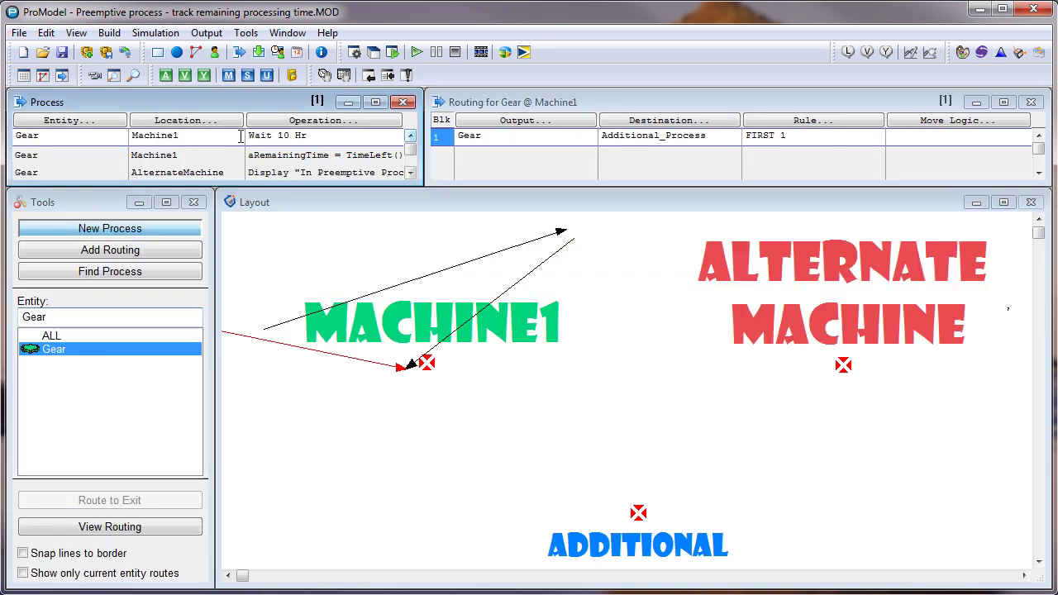
pyautogui.click(202, 153)
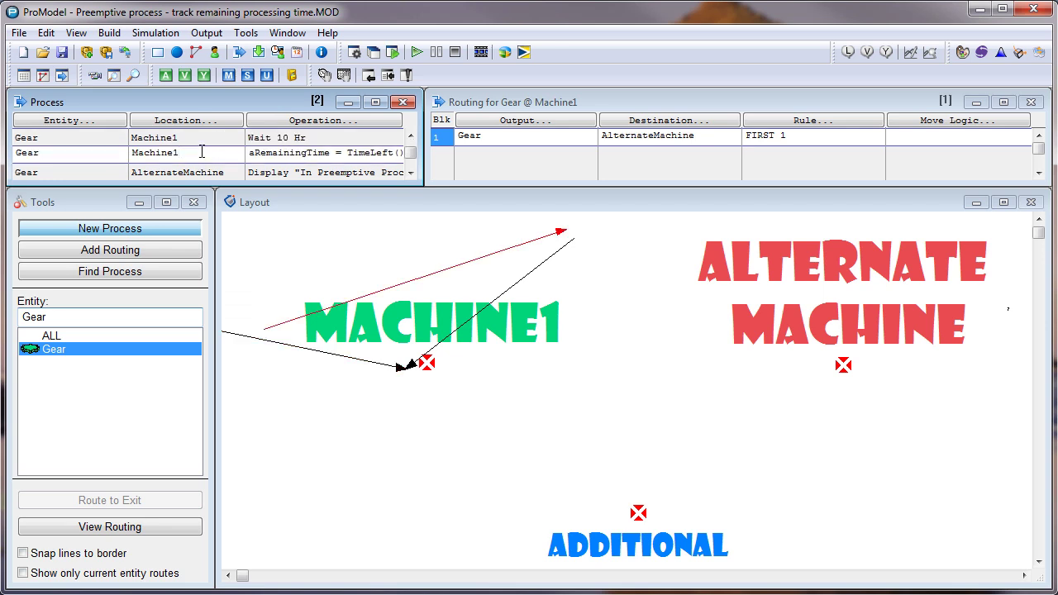
pyautogui.click(202, 138)
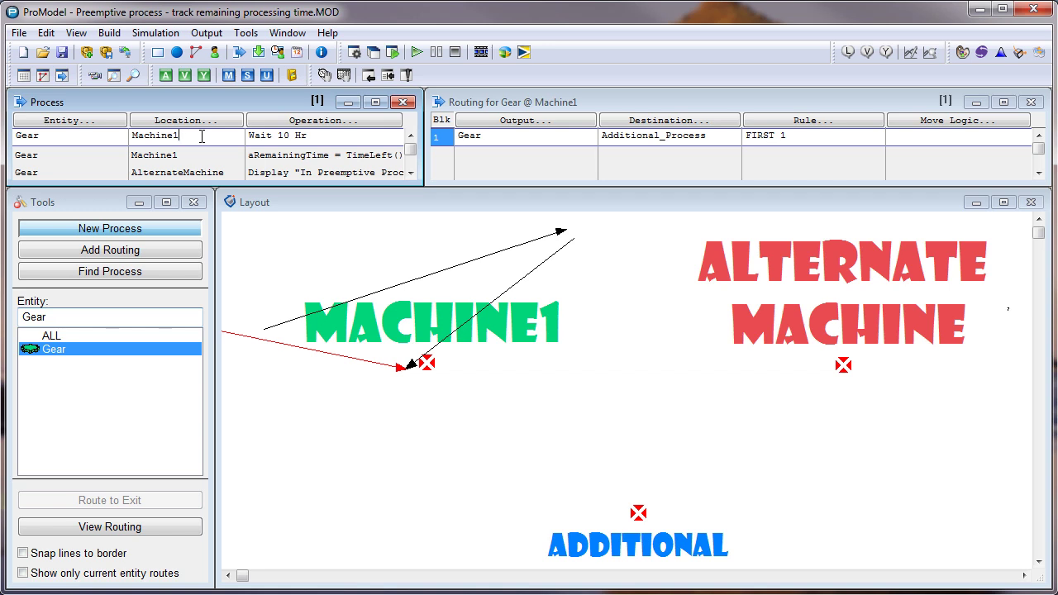
pyautogui.doubleClick(342, 135)
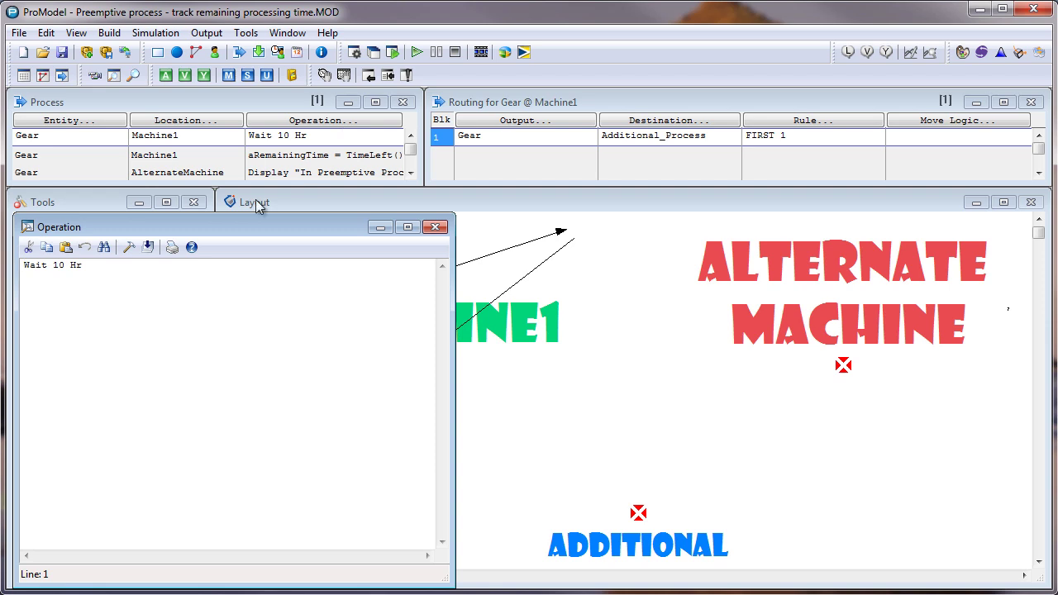
pyautogui.moveTo(91, 265); pyautogui.dragTo(21, 266)
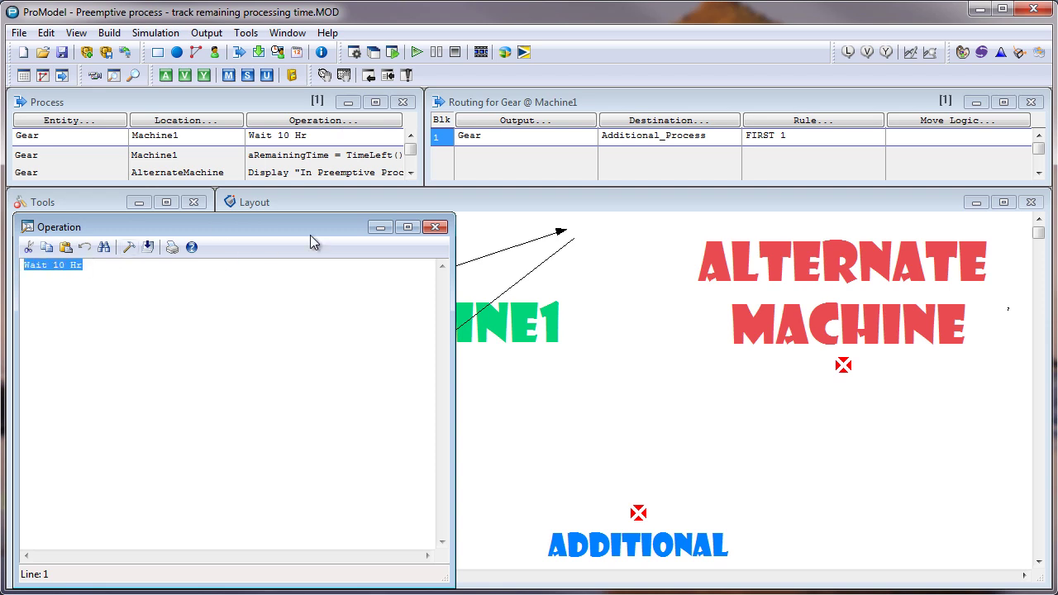
pyautogui.click(436, 226)
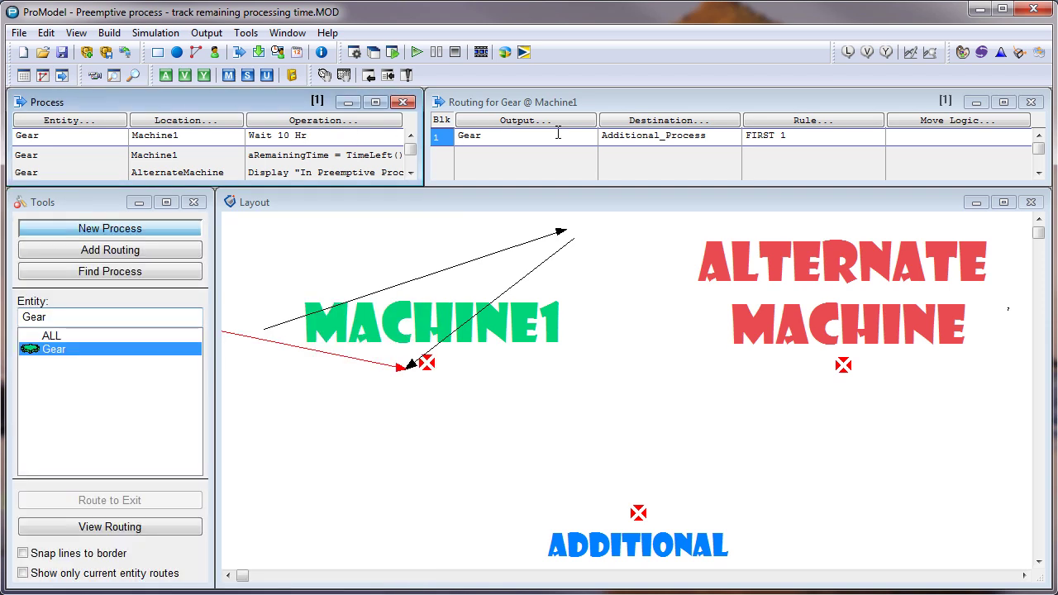
pyautogui.click(718, 137)
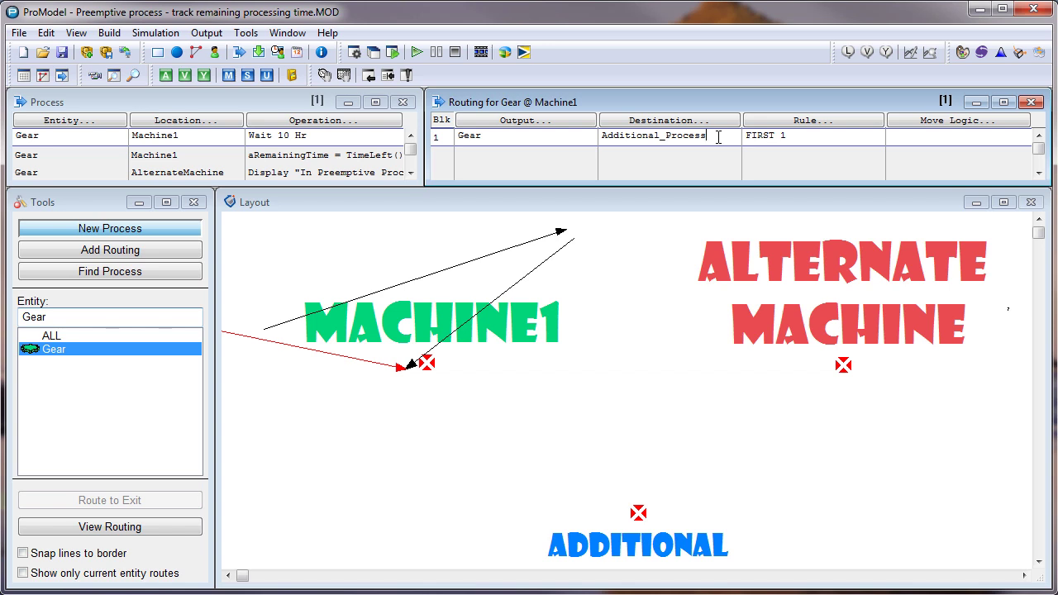
# Mark Gear's second Machine1 process as a Preemption Process.
pyautogui.click(109, 153)
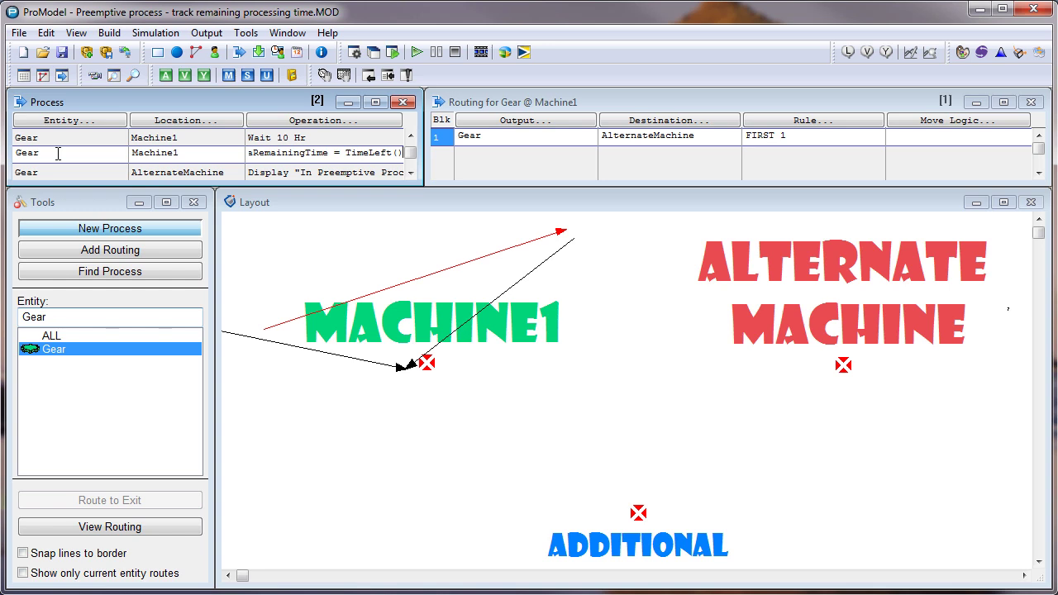
pyautogui.doubleClick(58, 153)
pyautogui.click(31, 303)
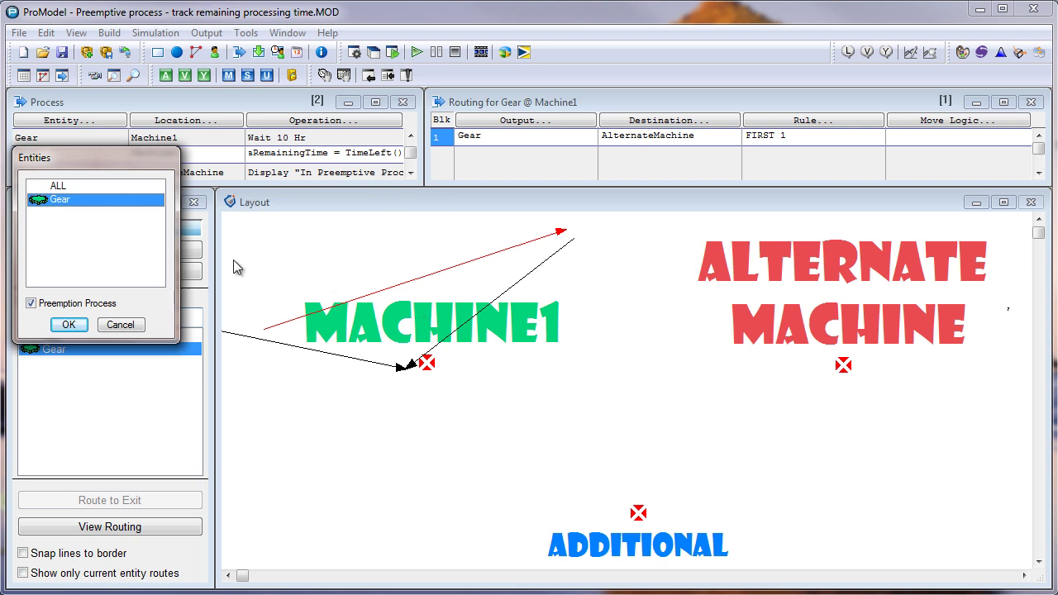
# Confirm the entity settings and view the preemption logic aRemainingTime = TimeLeft().
pyautogui.click(83, 326)
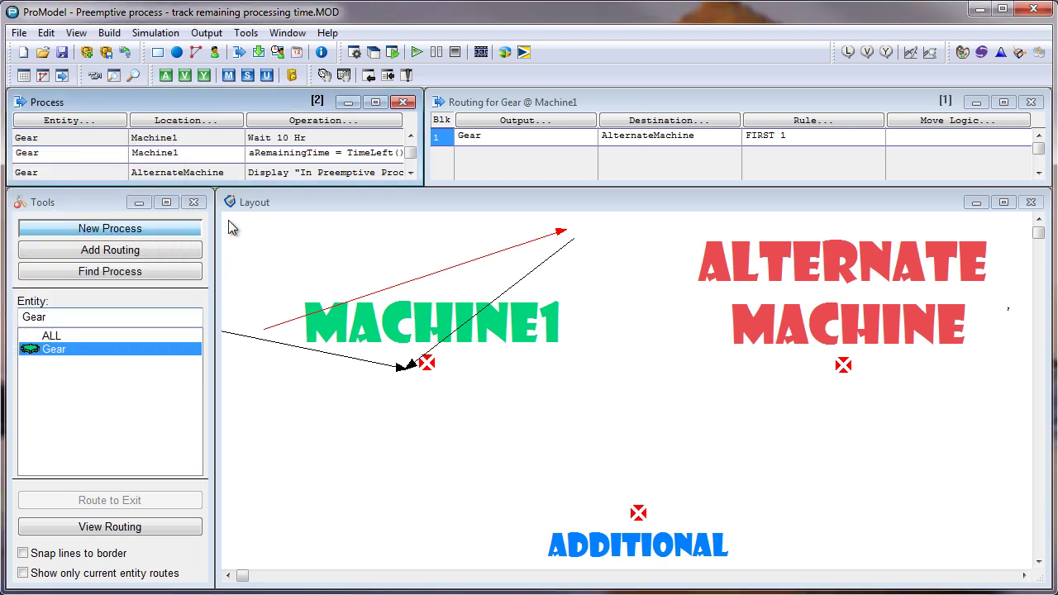
pyautogui.doubleClick(345, 160)
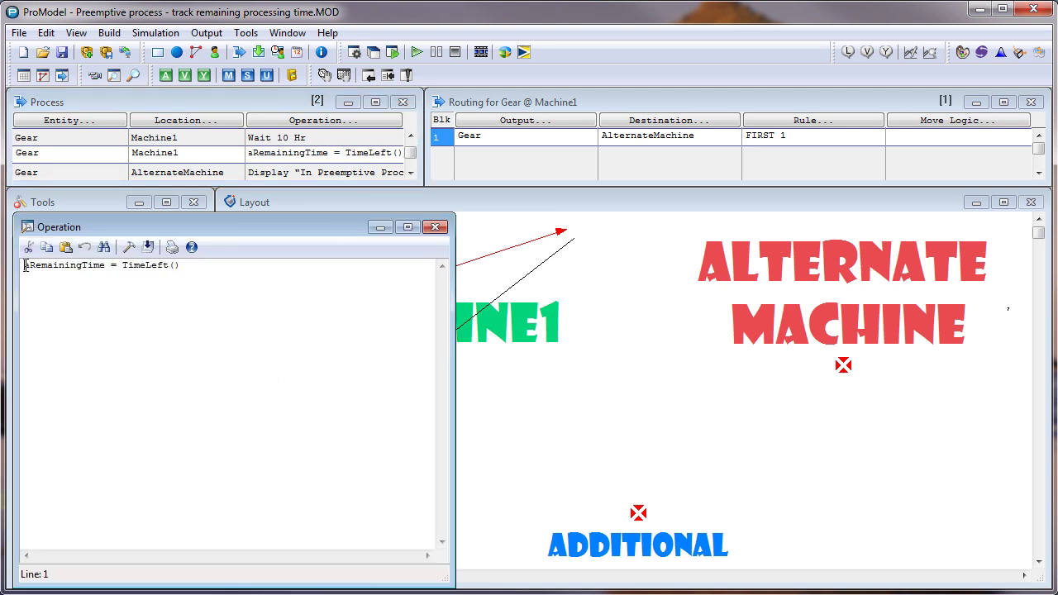
pyautogui.moveTo(25, 265); pyautogui.dragTo(180, 267)
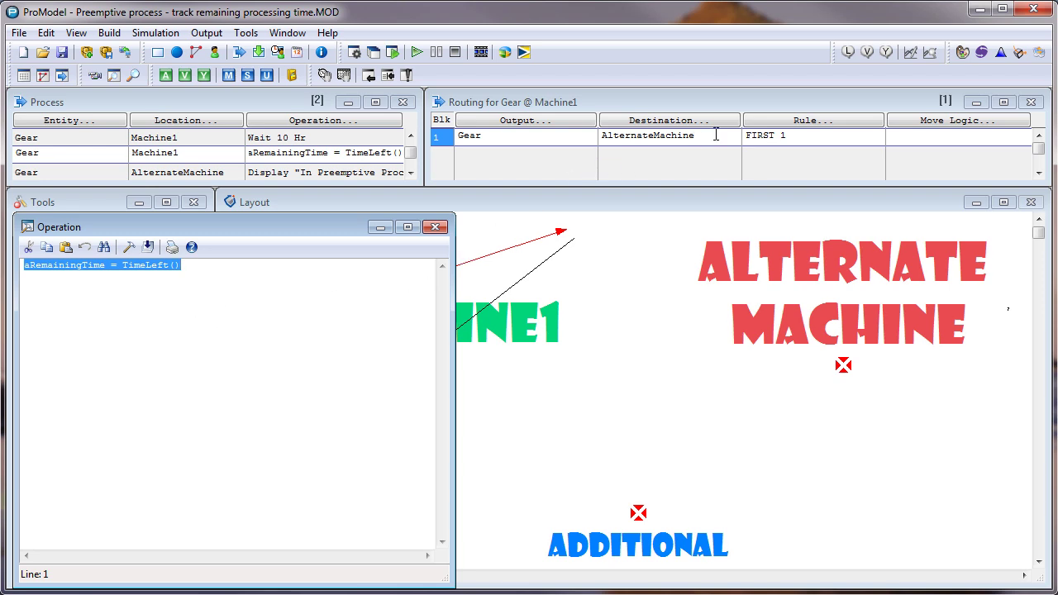
# Review Gear's AlternateMachine logic: the Display of aRemainingTime, Graphic 2 and Wait aRemainingTime Min.
pyautogui.click(436, 227)
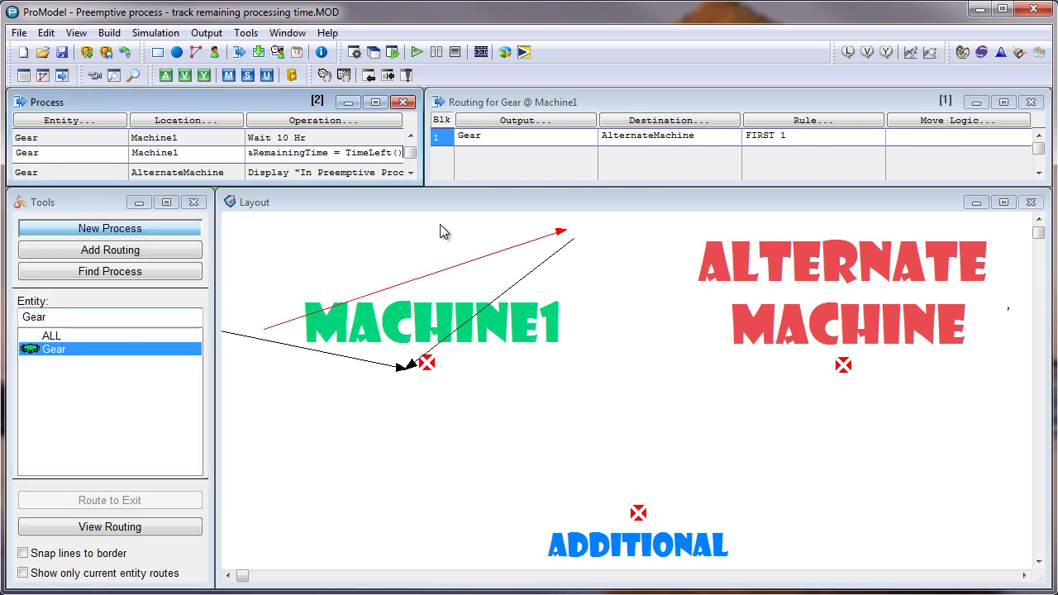
pyautogui.click(344, 172)
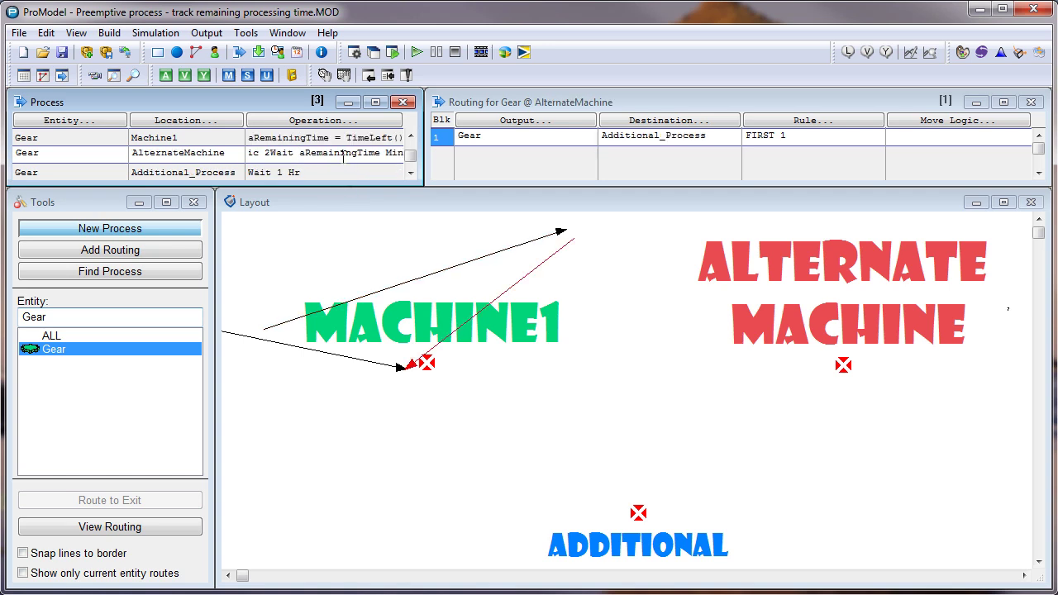
pyautogui.doubleClick(343, 157)
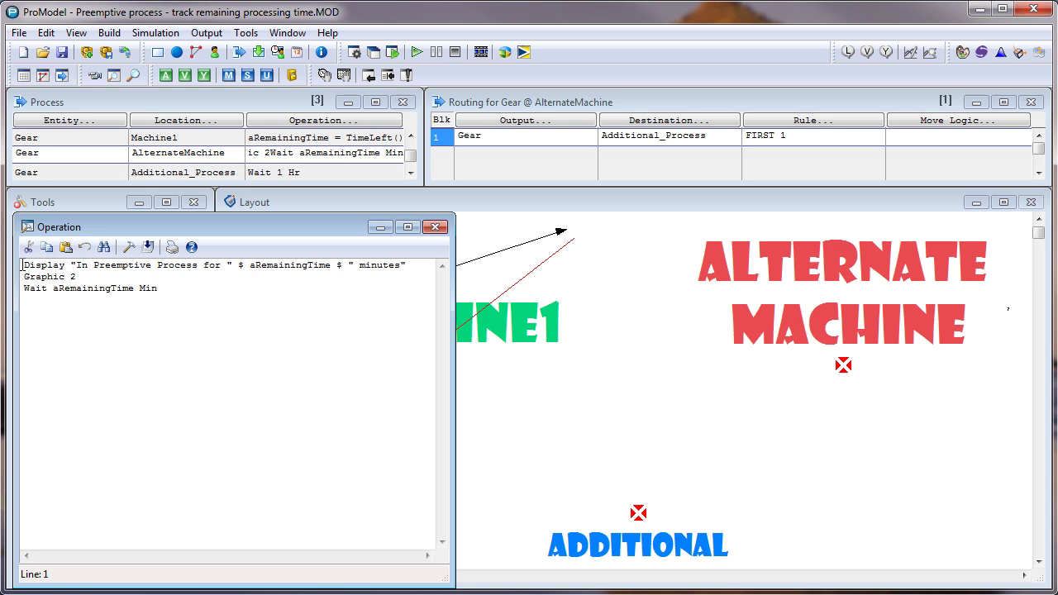
pyautogui.moveTo(23, 265); pyautogui.dragTo(430, 265)
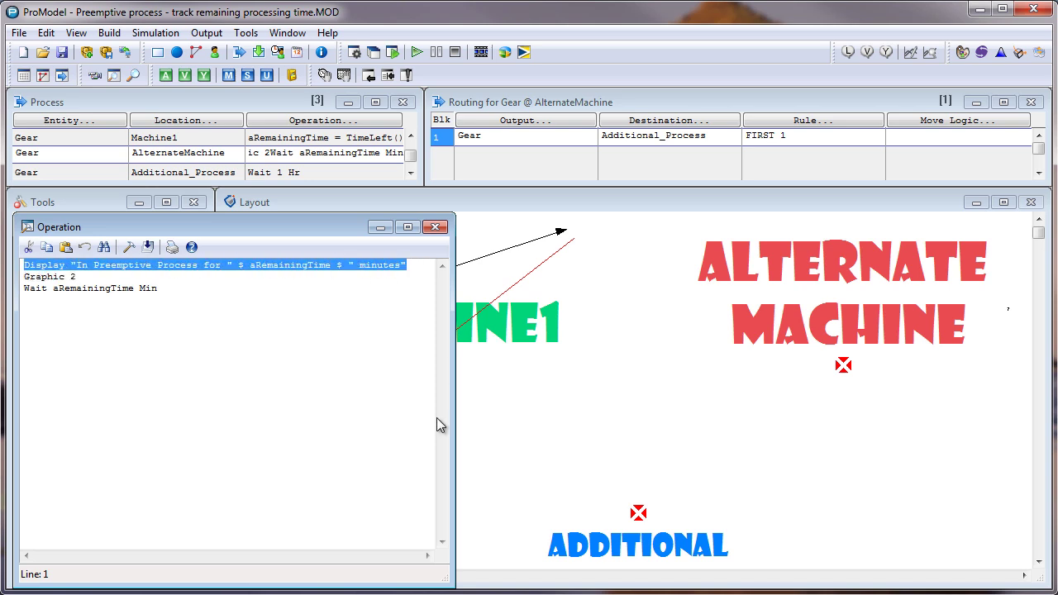
pyautogui.click(251, 269)
pyautogui.doubleClick(278, 265)
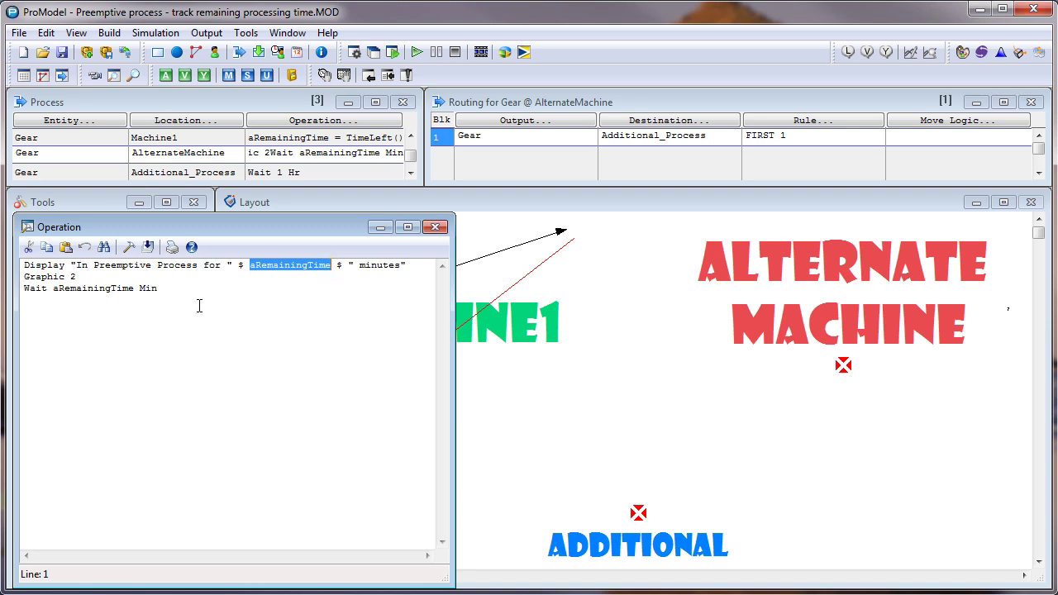
pyautogui.click(80, 277)
pyautogui.moveTo(80, 277); pyautogui.dragTo(158, 288)
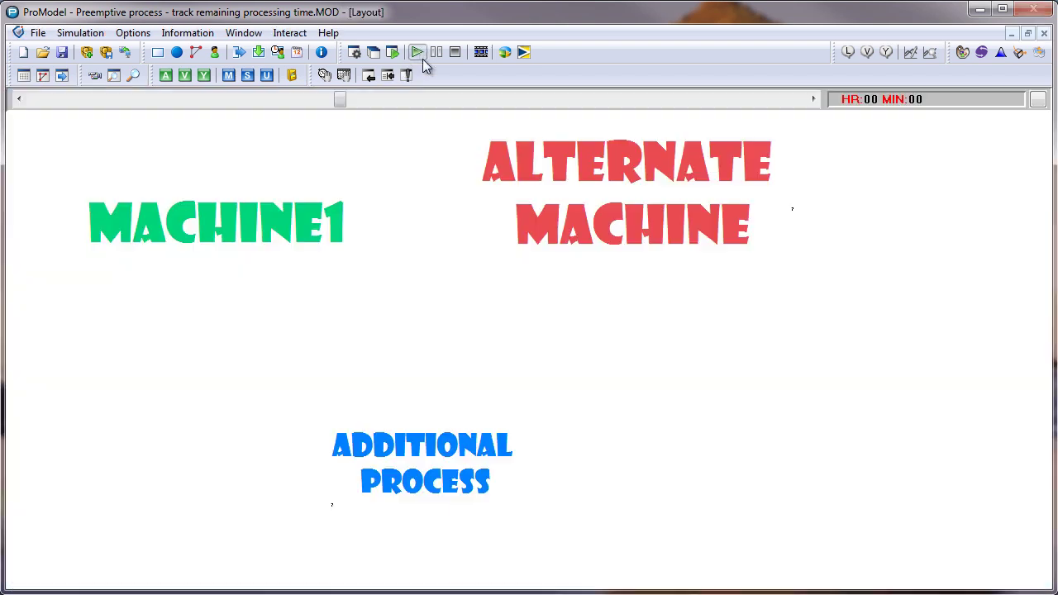
# Run the simulation and acknowledge the 300 remaining-minutes message so it completes.
pyautogui.click(418, 51)
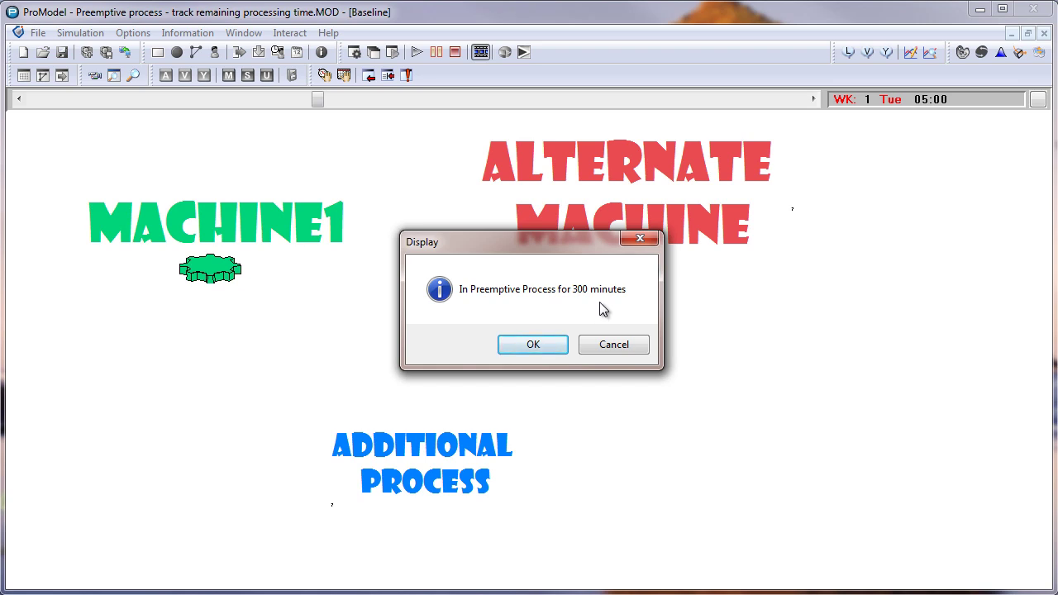
pyautogui.click(534, 345)
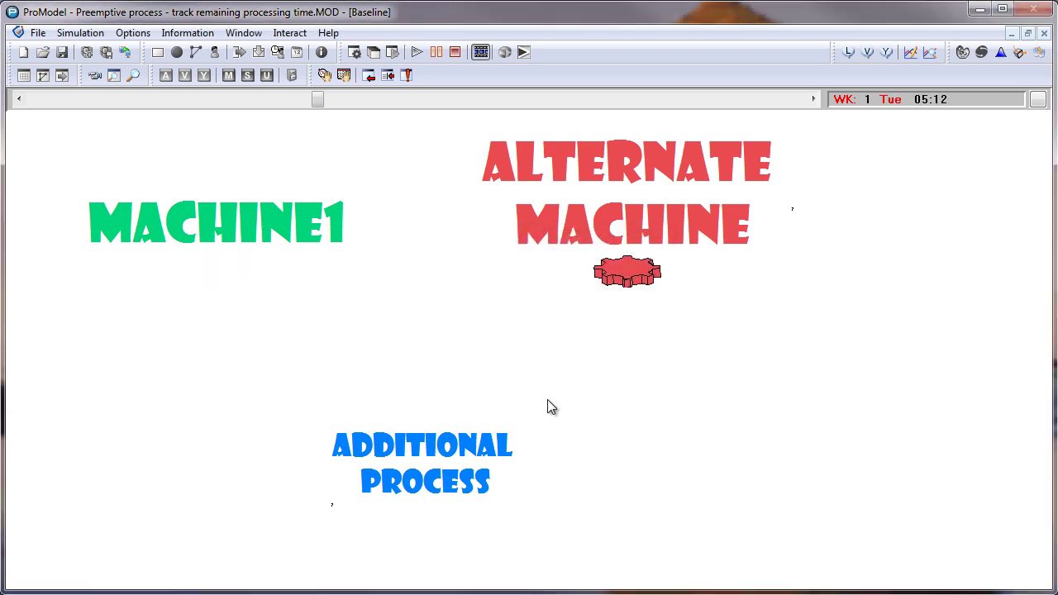